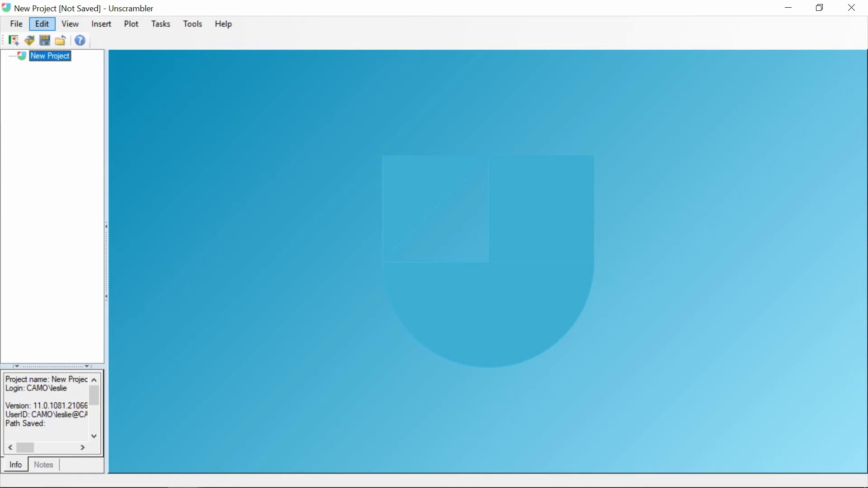
- Start a JCAMP-DX import from the File > Import Data menu to list the JCAMP_NIR spectrum files
{"action": "left_click", "coordinate": [17, 23]}
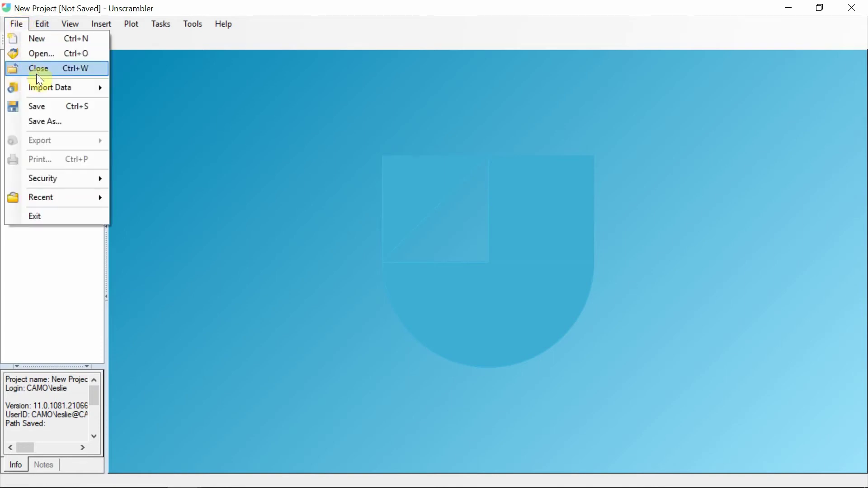
{"action": "mouse_move", "coordinate": [39, 87]}
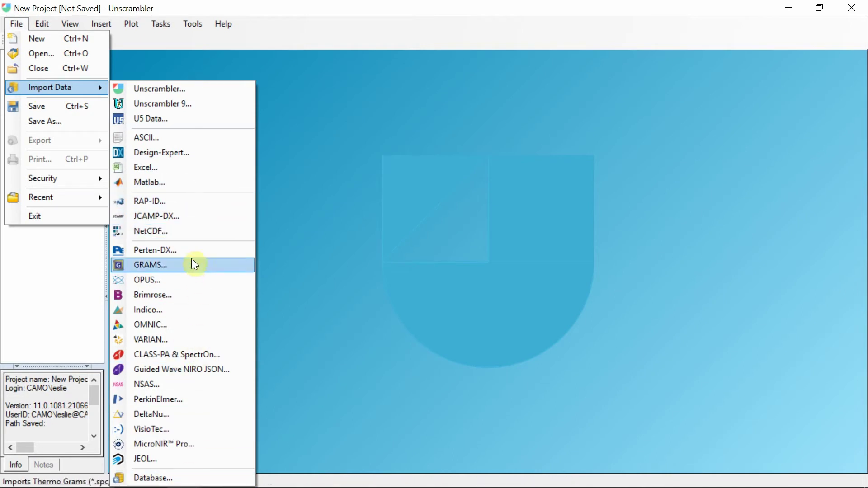
- Select the A1 spectrum, auto-select the matching spectra, and import all 29 NIR files
{"action": "left_click", "coordinate": [189, 223]}
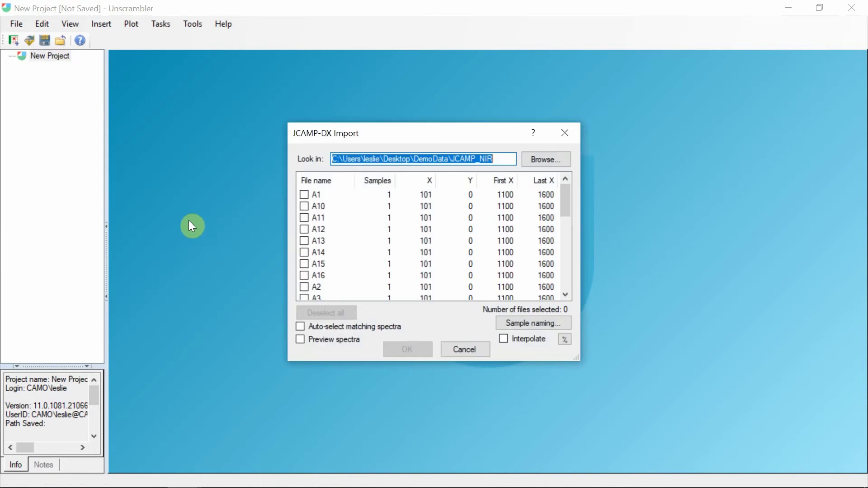
{"action": "left_click", "coordinate": [552, 163]}
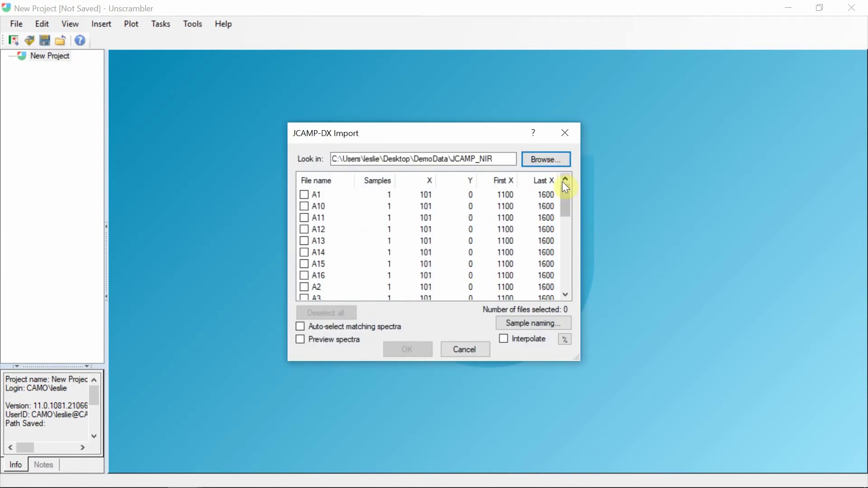
{"action": "left_click", "coordinate": [303, 195]}
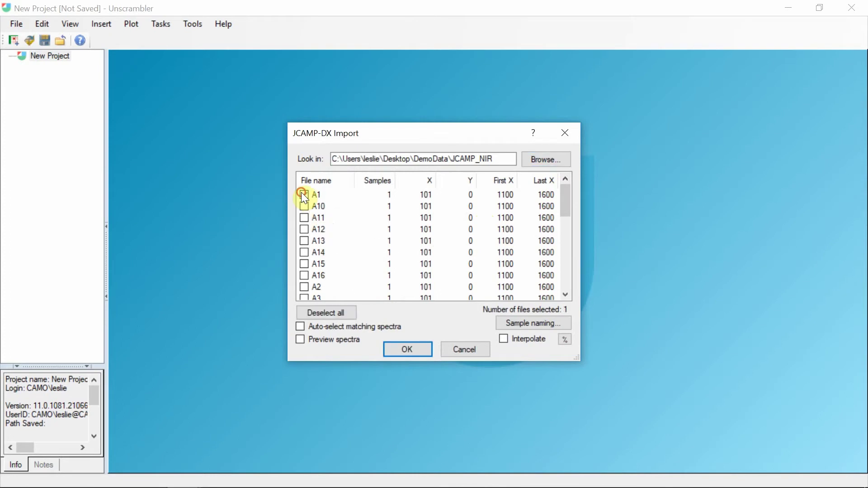
{"action": "left_click", "coordinate": [301, 327]}
{"action": "left_click", "coordinate": [301, 339]}
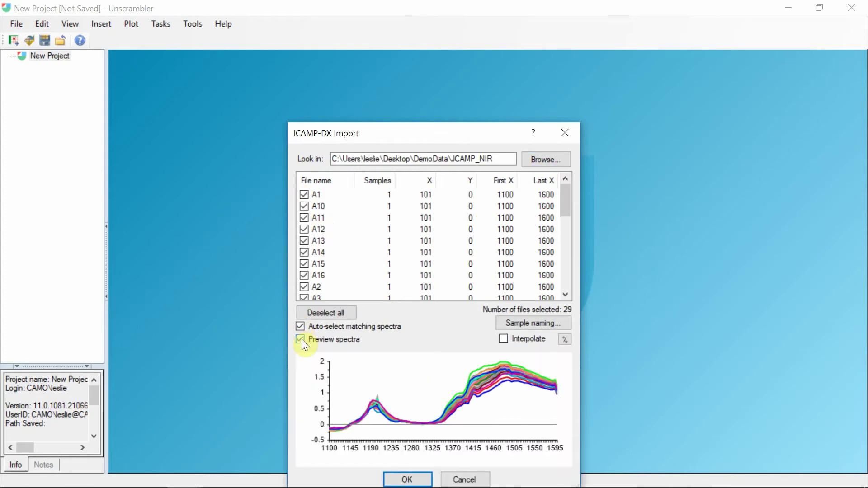
{"action": "left_click", "coordinate": [301, 339]}
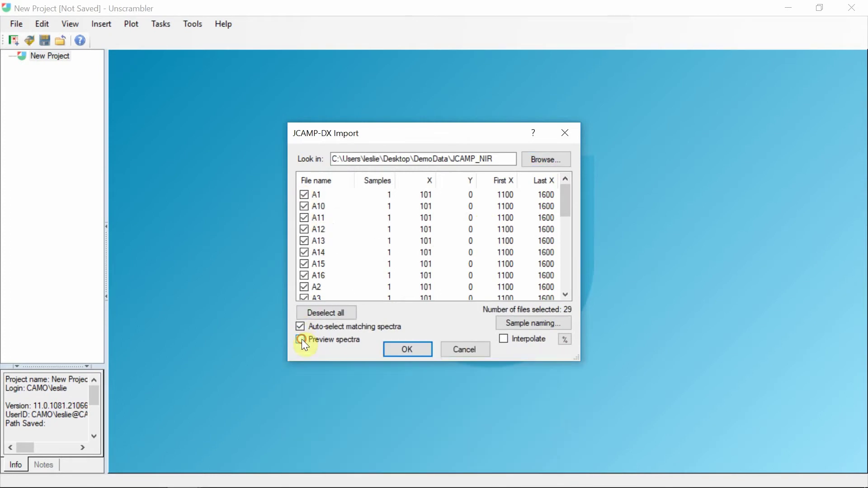
{"action": "left_click", "coordinate": [399, 354]}
- Create a Sample line plot of all 29 raw A1 spectra
{"action": "left_click", "coordinate": [132, 25]}
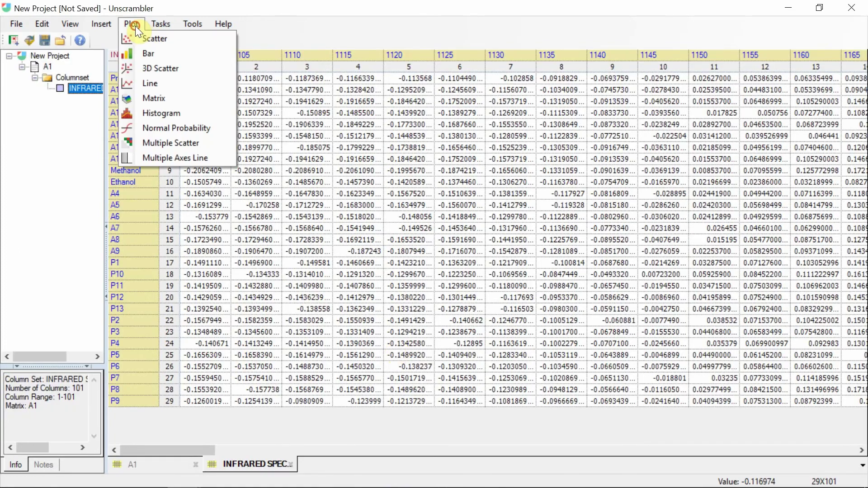
{"action": "left_click", "coordinate": [183, 84]}
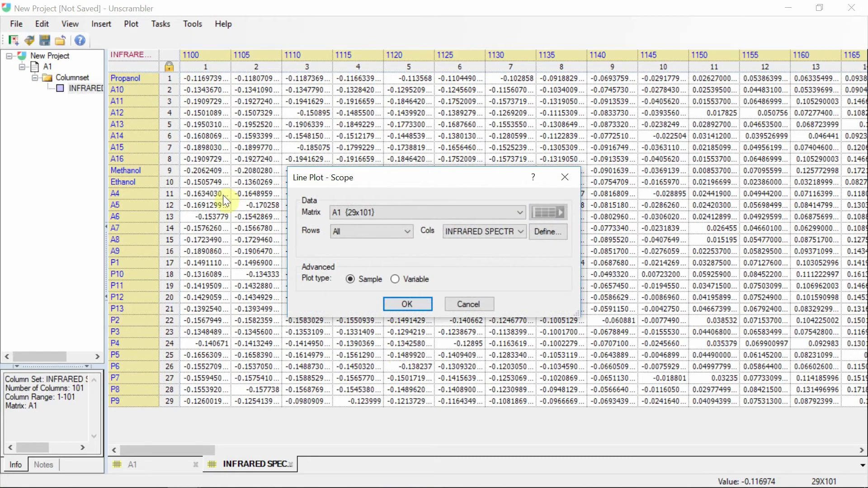
{"action": "left_click", "coordinate": [404, 294]}
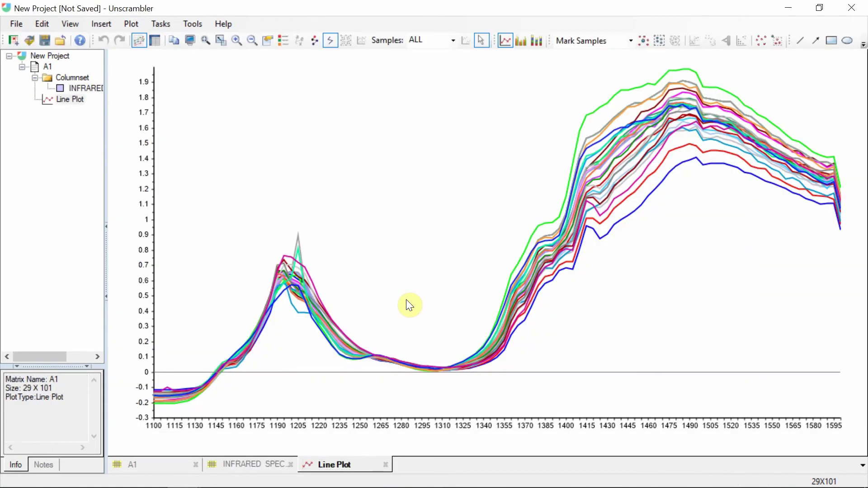
{"action": "left_click", "coordinate": [165, 24]}
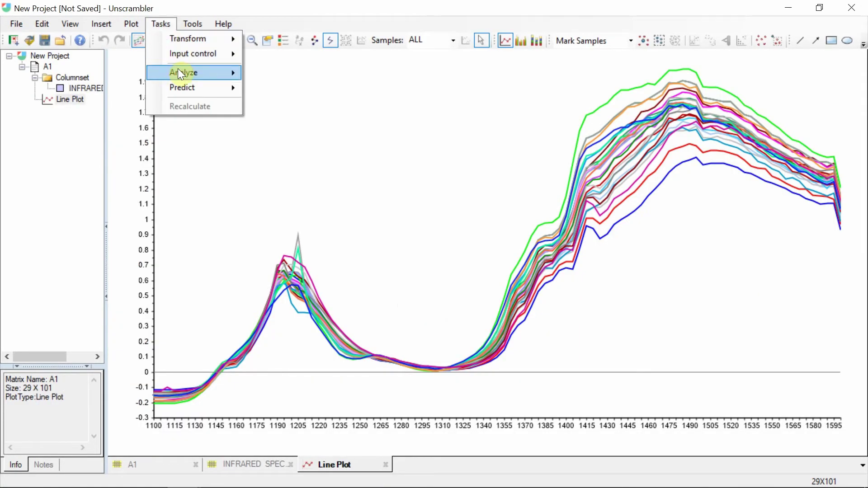
- Run Descriptive Statistics on the 29×101 A1 spectra
{"action": "mouse_move", "coordinate": [213, 71]}
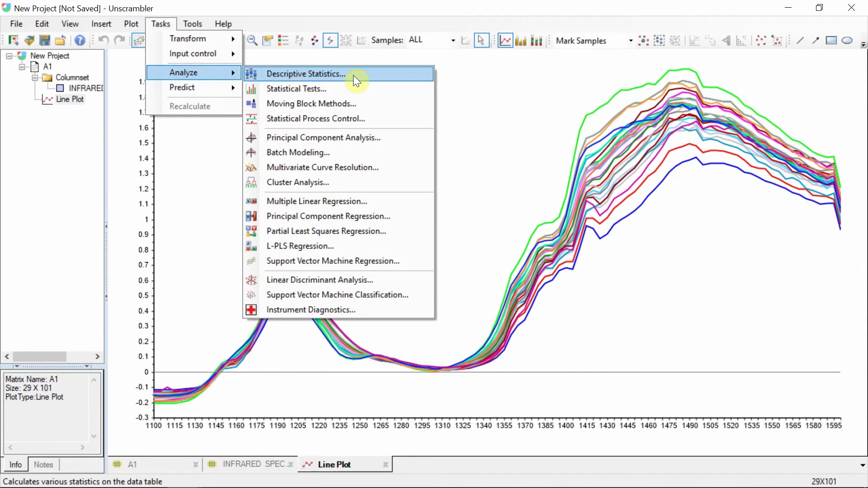
{"action": "left_click", "coordinate": [306, 73]}
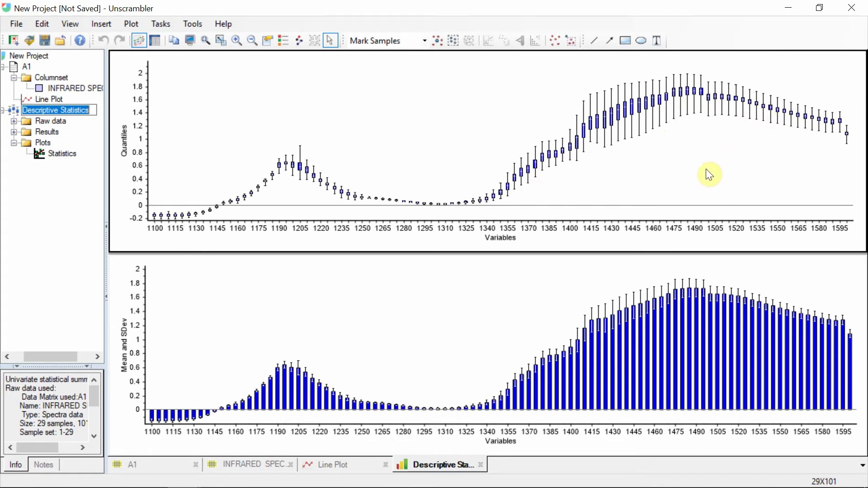
- Switch the lower mean-and-SD plot to Scatter Effects with ALL samples shown
{"action": "left_click", "coordinate": [435, 308]}
{"action": "right_click", "coordinate": [435, 307]}
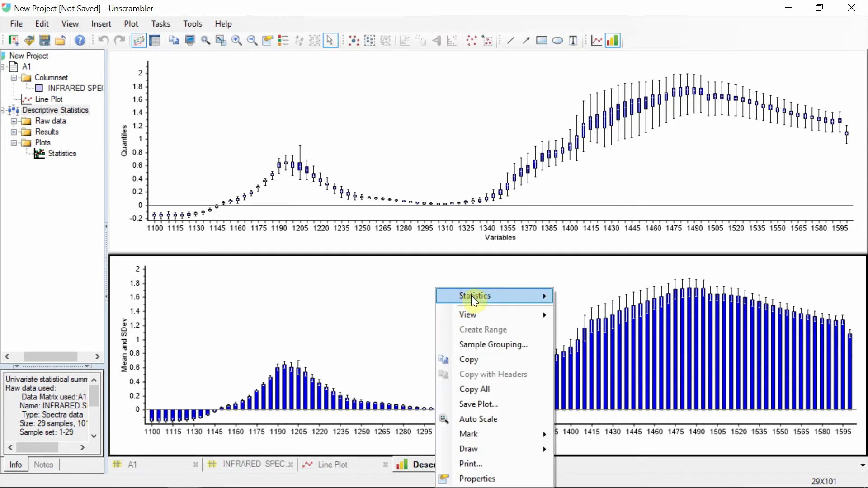
{"action": "mouse_move", "coordinate": [500, 295]}
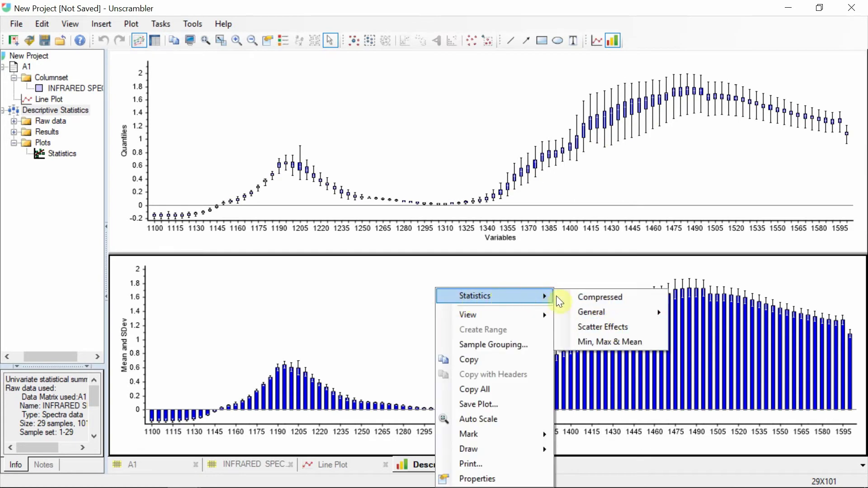
{"action": "left_click", "coordinate": [639, 326]}
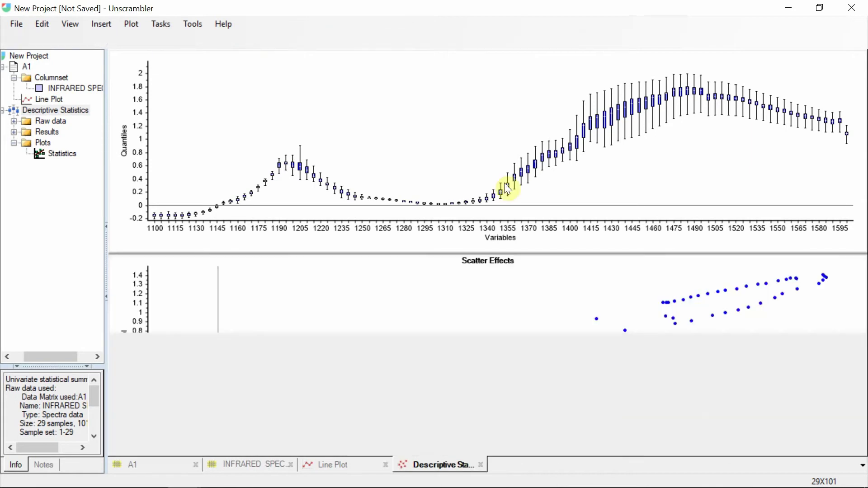
{"action": "left_click", "coordinate": [408, 41]}
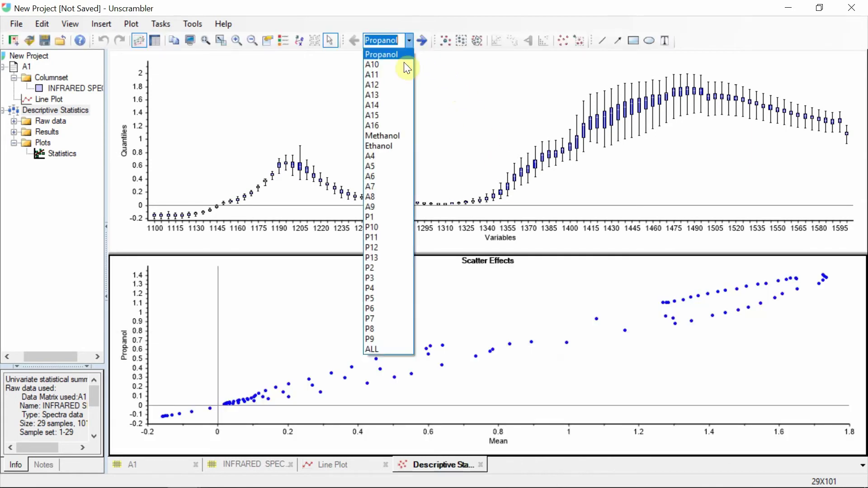
{"action": "left_click", "coordinate": [392, 351]}
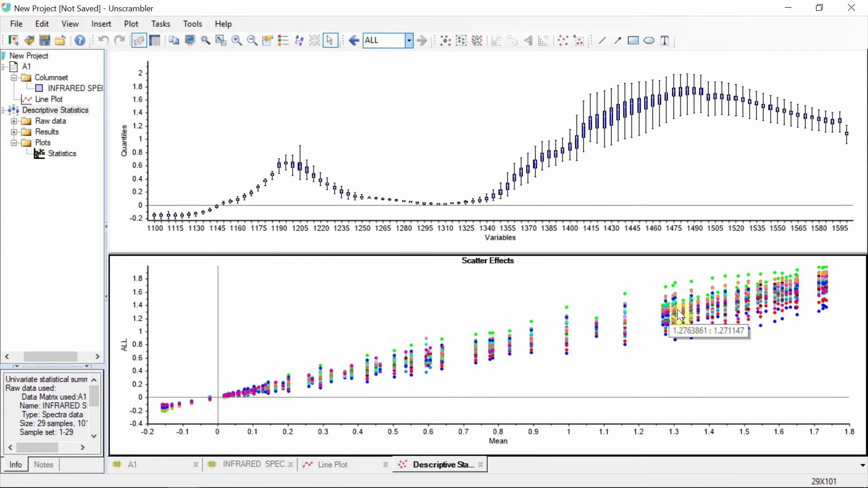
{"action": "mouse_move", "coordinate": [757, 299]}
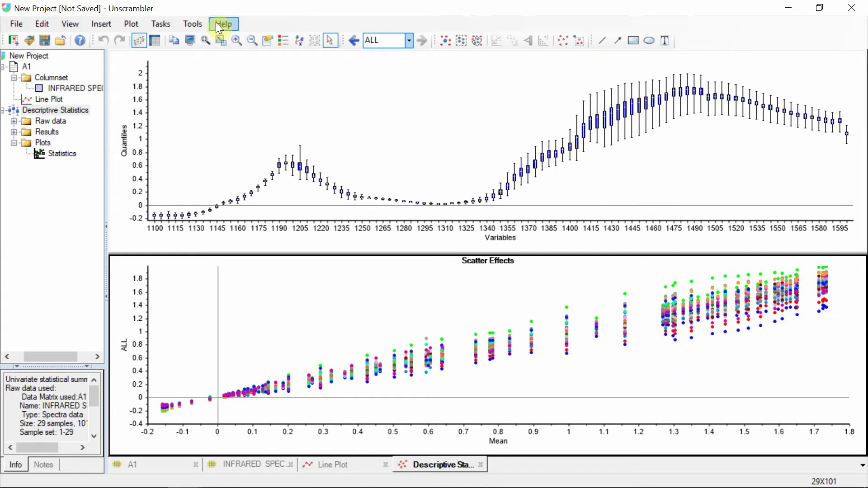
{"action": "left_click", "coordinate": [154, 24]}
- Apply Full MSC to A1, producing the A1_MSC table and an MSC_A1 model
{"action": "mouse_move", "coordinate": [200, 43]}
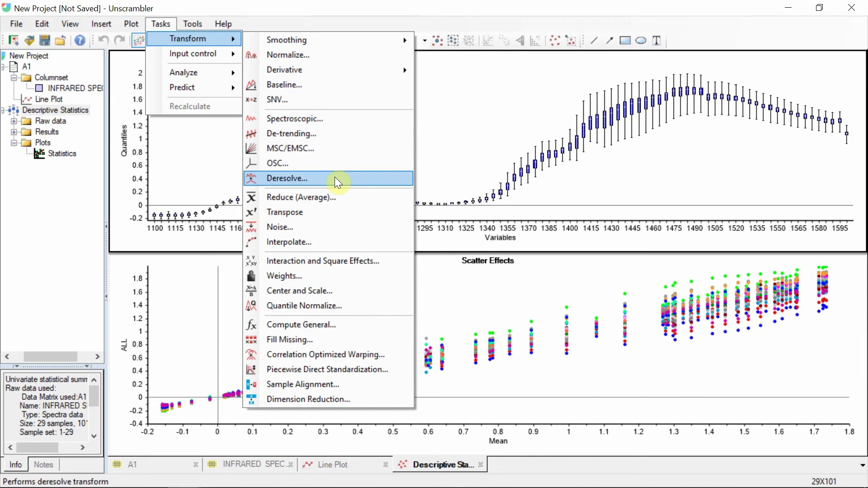
{"action": "left_click", "coordinate": [348, 151]}
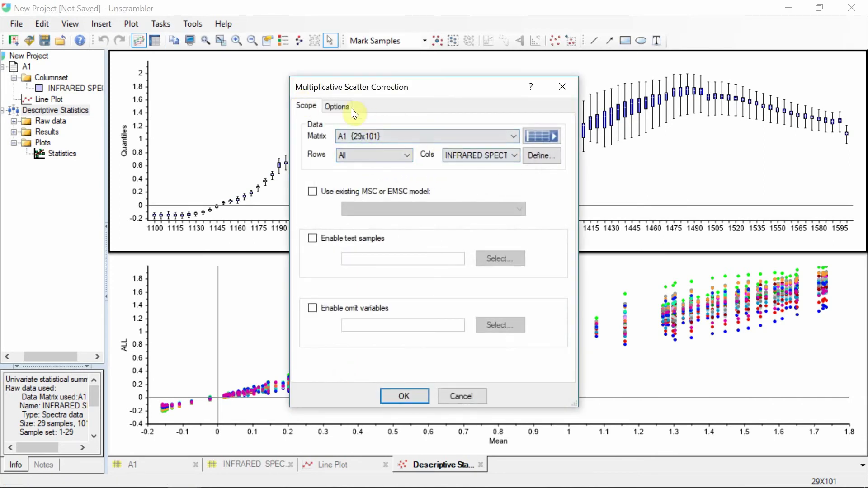
{"action": "left_click", "coordinate": [338, 107]}
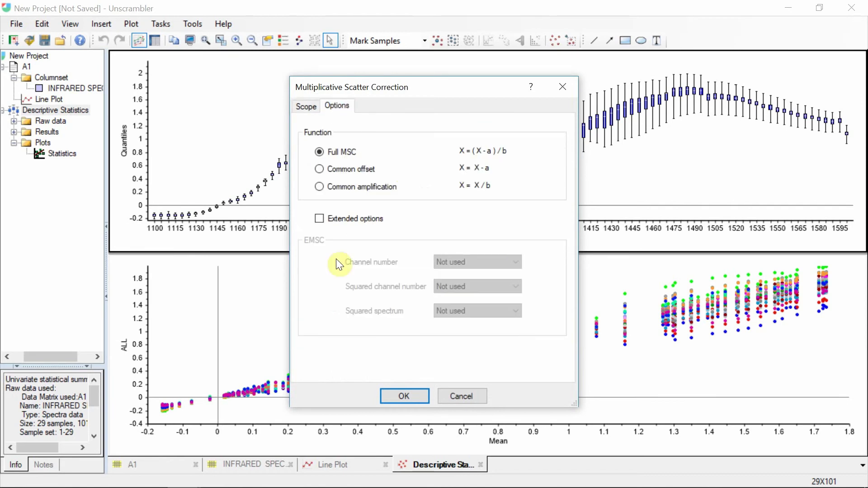
{"action": "left_click", "coordinate": [415, 387]}
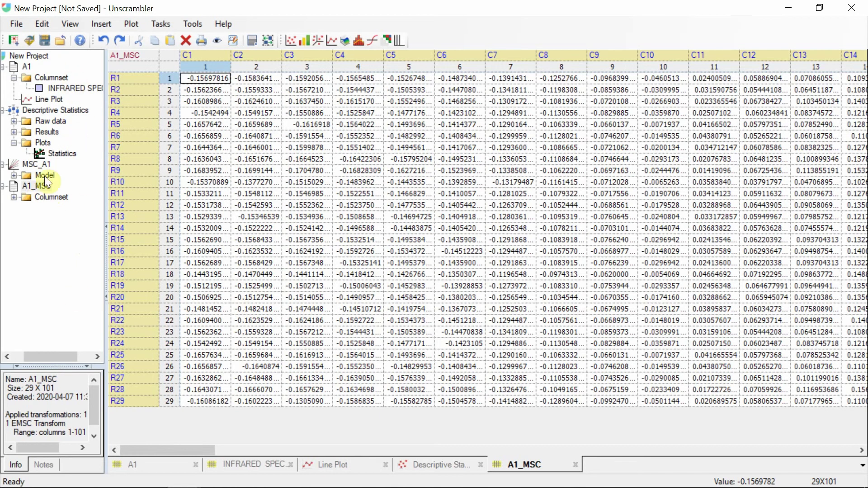
- Plot the A1_MSC INFRARED SPECTRUM columns as a line plot
{"action": "left_click", "coordinate": [42, 187]}
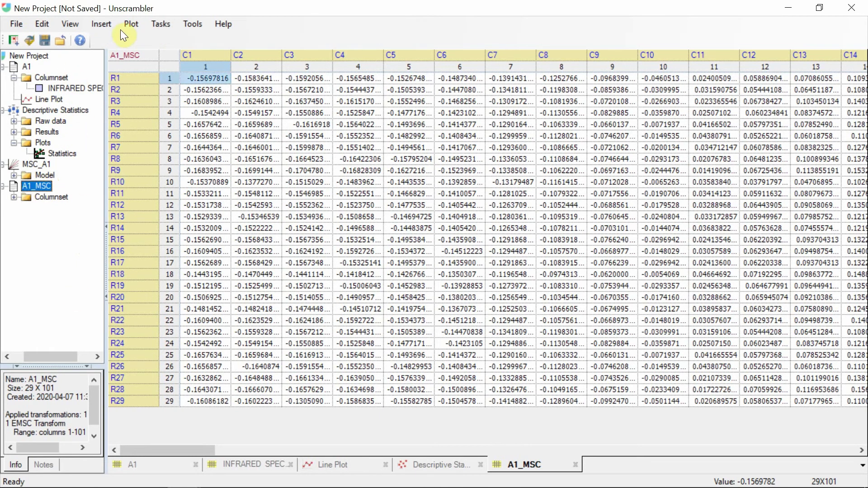
{"action": "left_click", "coordinate": [128, 23]}
{"action": "left_click", "coordinate": [147, 83]}
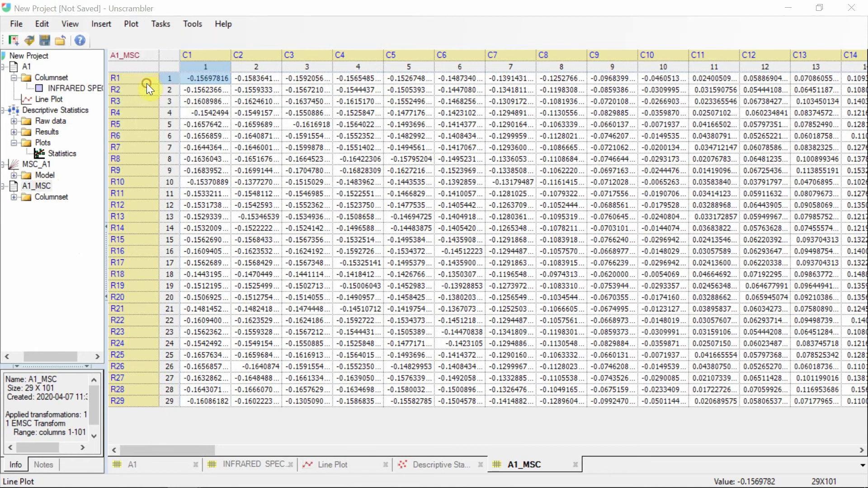
{"action": "left_click", "coordinate": [406, 304]}
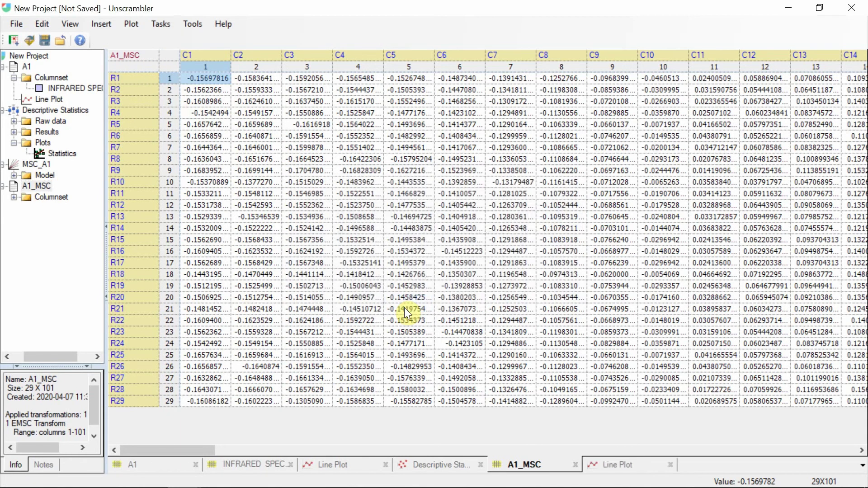
- Detach the MSC and raw spectra plots and arrange them side by side
{"action": "right_click", "coordinate": [651, 465]}
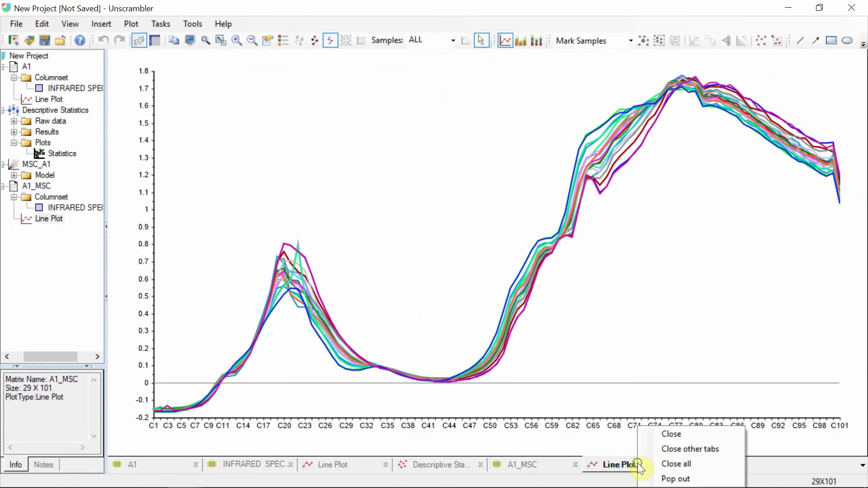
{"action": "left_click", "coordinate": [663, 478]}
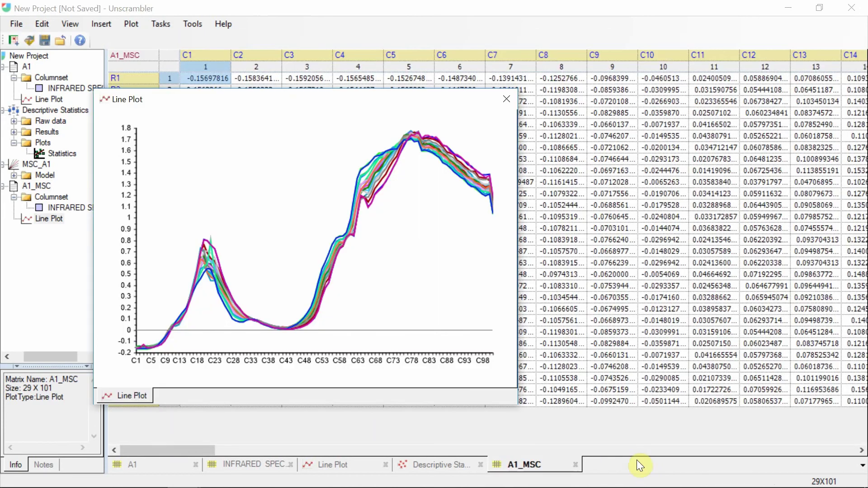
{"action": "left_click", "coordinate": [333, 467]}
{"action": "right_click", "coordinate": [333, 468]}
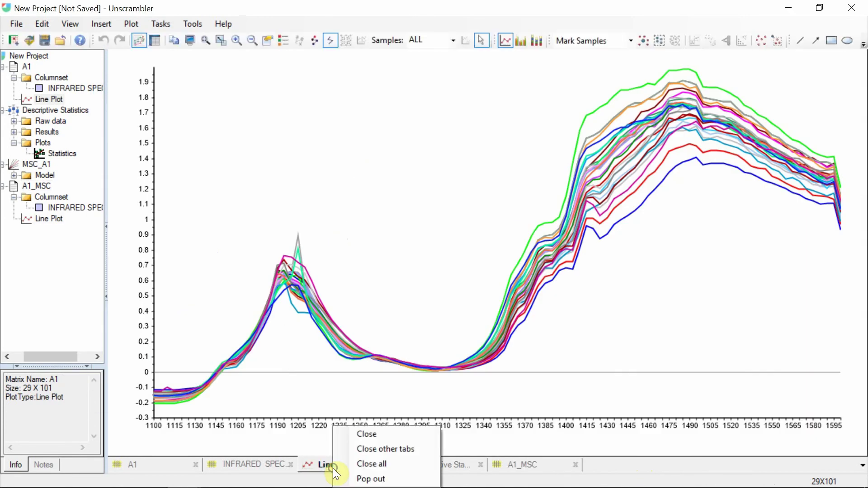
{"action": "left_click", "coordinate": [368, 479]}
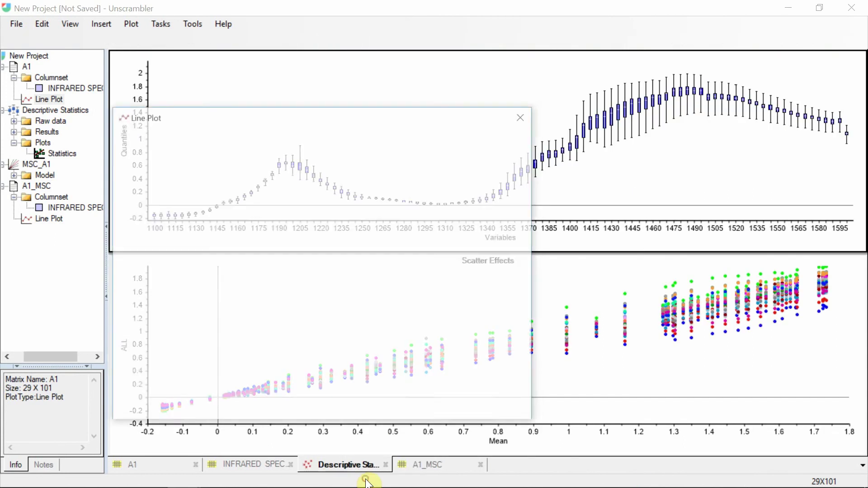
{"action": "left_click_drag", "start_coordinate": [288, 118], "coordinate": [563, 102]}
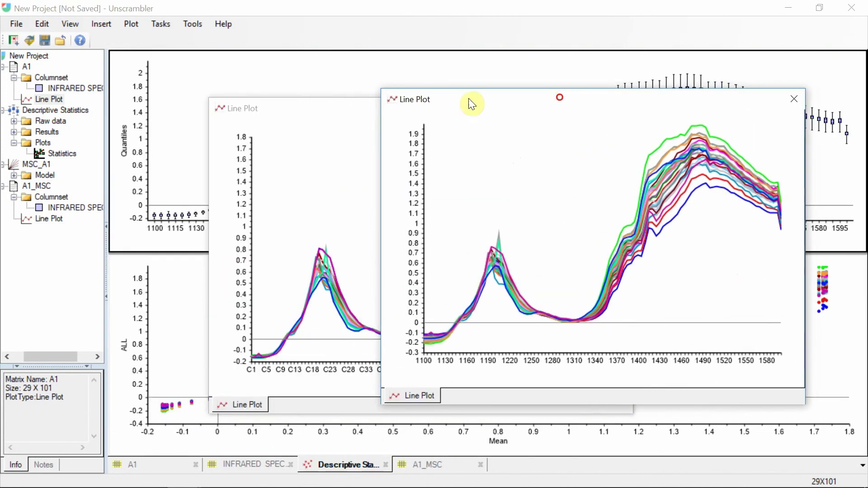
{"action": "left_click_drag", "start_coordinate": [346, 114], "coordinate": [217, 88]}
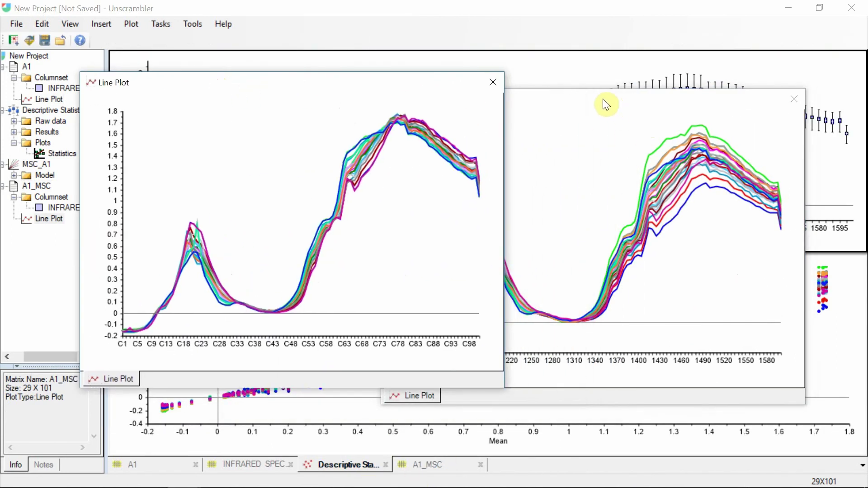
{"action": "left_click_drag", "start_coordinate": [603, 100], "coordinate": [664, 84]}
{"action": "left_click_drag", "start_coordinate": [339, 82], "coordinate": [271, 80]}
{"action": "mouse_move", "coordinate": [301, 144]}
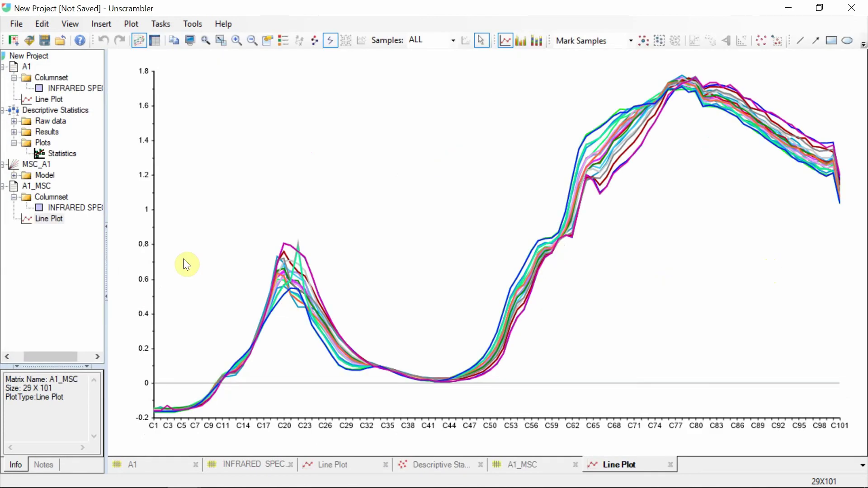
- Run a PCA on the A1_MSC matrix using the INFRARED SPECTRUM columns with default settings
{"action": "left_click", "coordinate": [157, 25]}
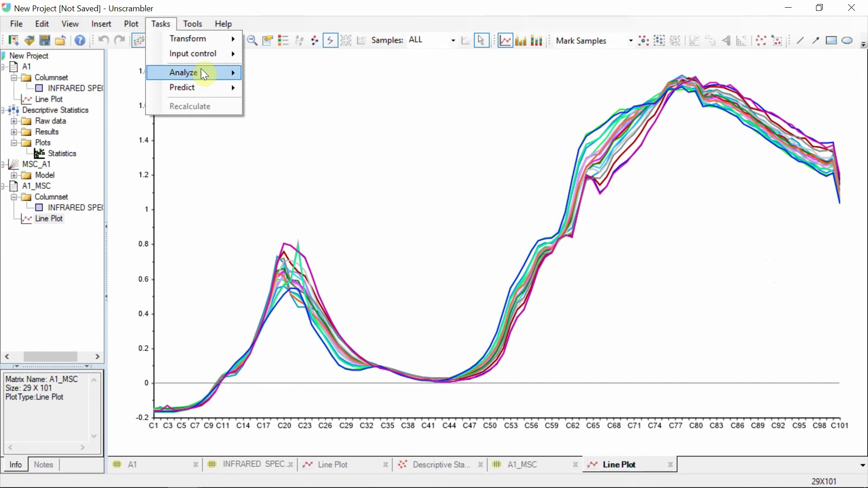
{"action": "mouse_move", "coordinate": [202, 71]}
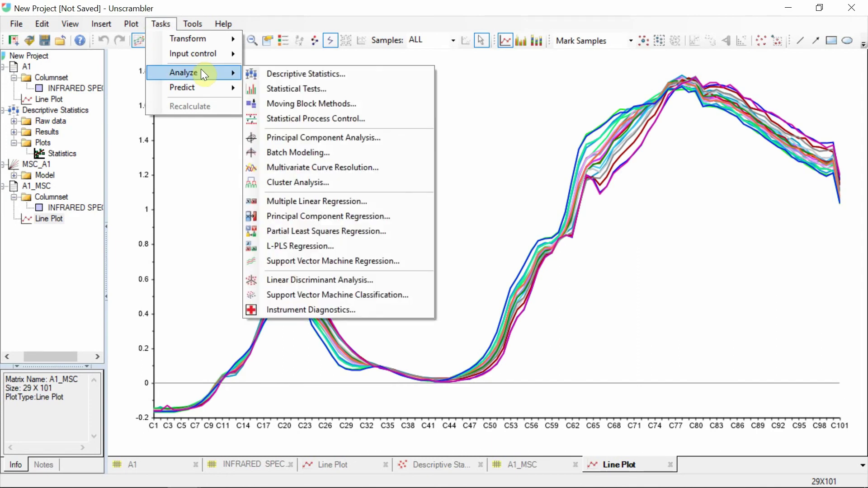
{"action": "left_click", "coordinate": [416, 139]}
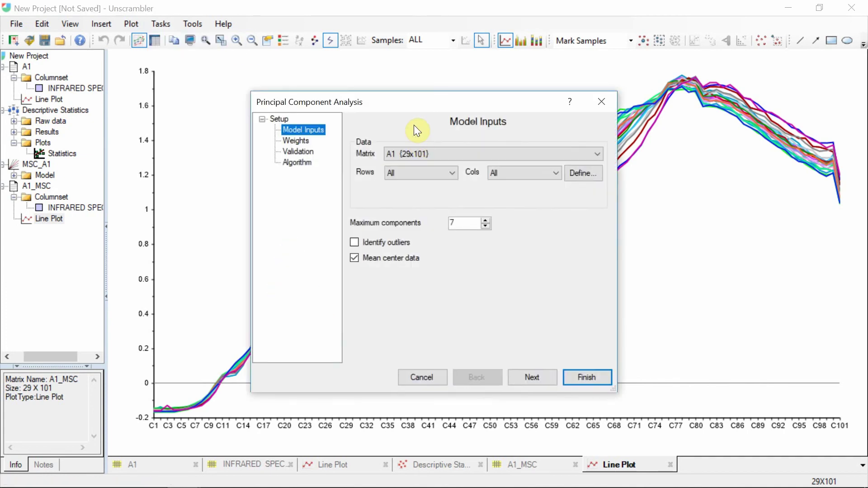
{"action": "left_click", "coordinate": [413, 154]}
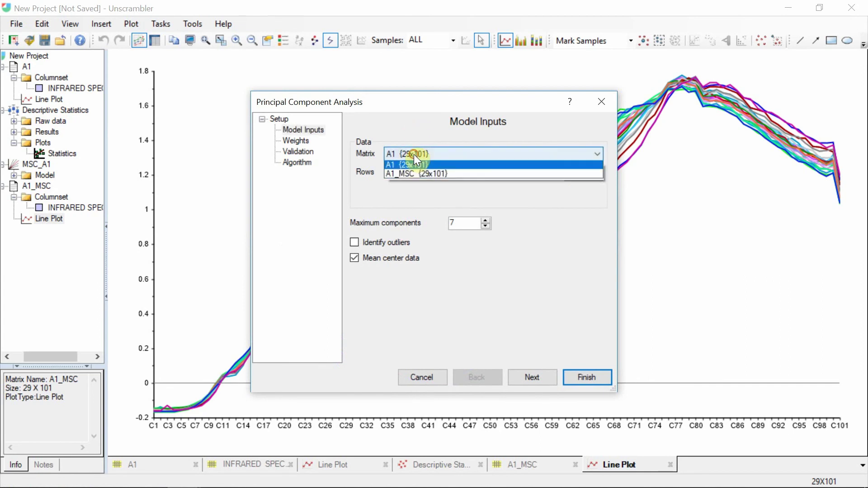
{"action": "left_click", "coordinate": [417, 173]}
{"action": "left_click", "coordinate": [499, 172]}
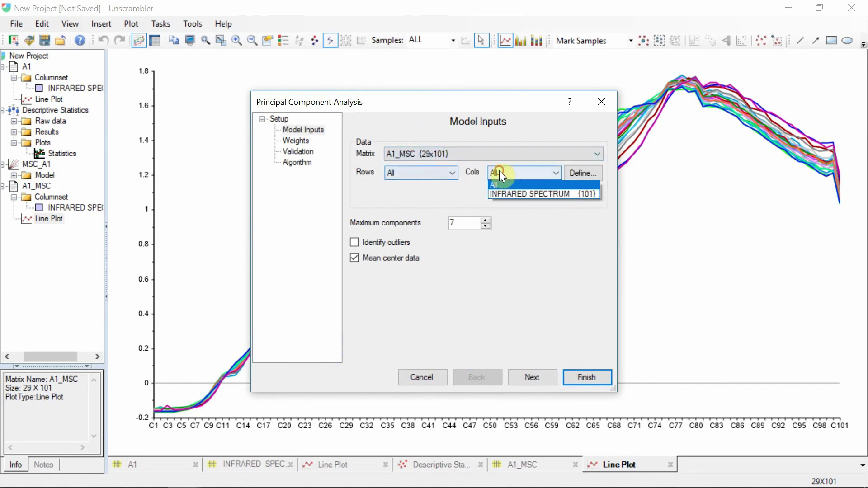
{"action": "left_click", "coordinate": [508, 194]}
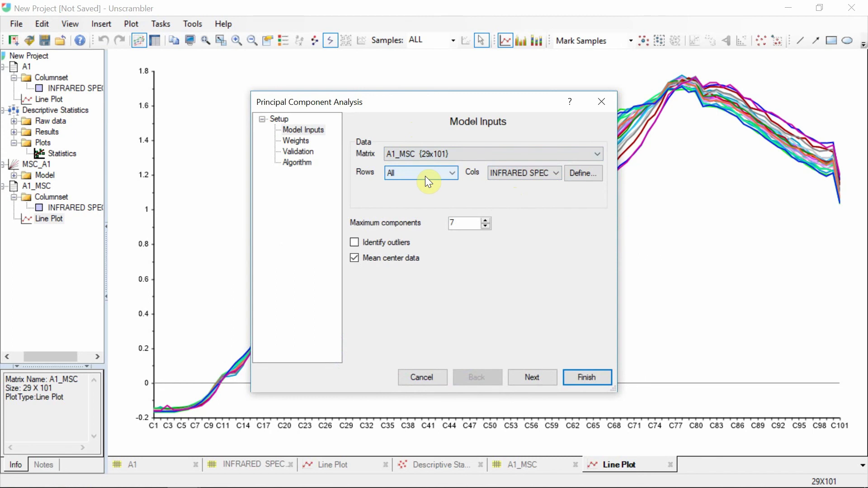
{"action": "left_click", "coordinate": [527, 376]}
{"action": "left_click", "coordinate": [527, 375]}
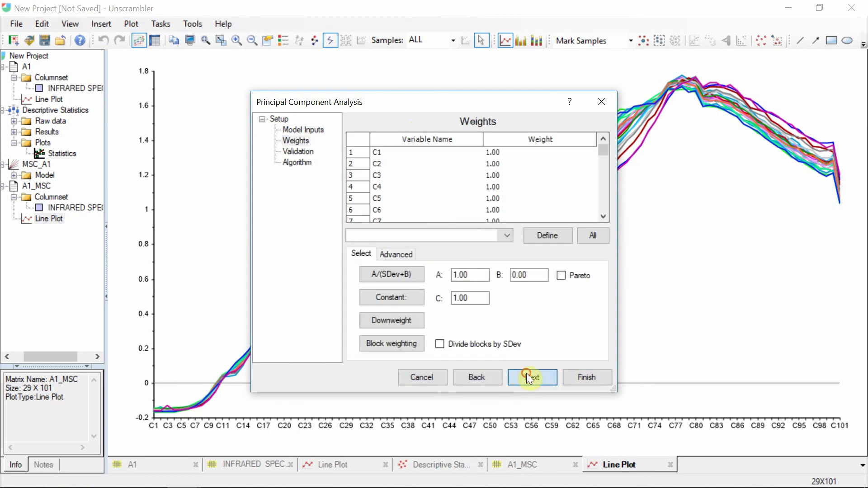
{"action": "left_click", "coordinate": [527, 375]}
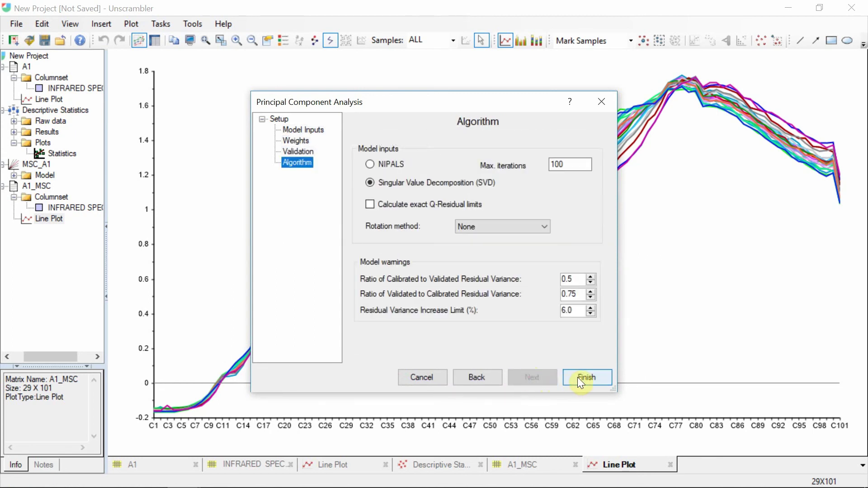
{"action": "left_click", "coordinate": [576, 377]}
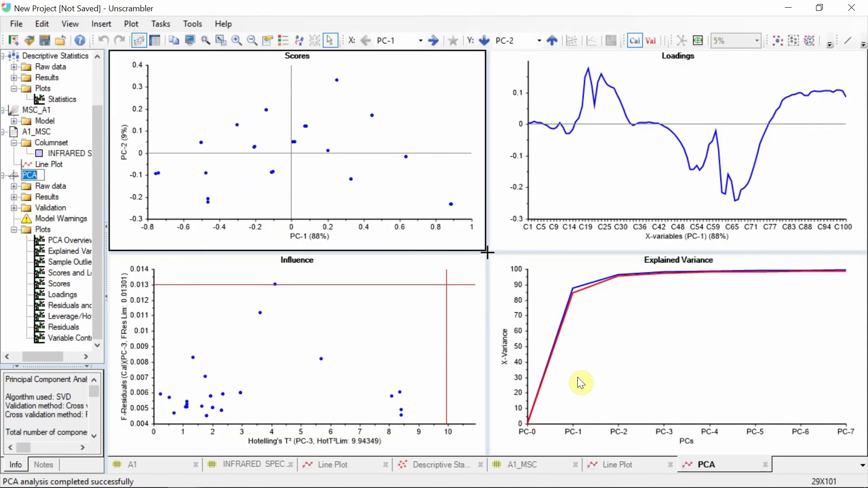
- Open the INFRARED SPECTRUM column set as a table, then return to the PCA plots
{"action": "double_click", "coordinate": [67, 154]}
{"action": "right_click", "coordinate": [68, 154]}
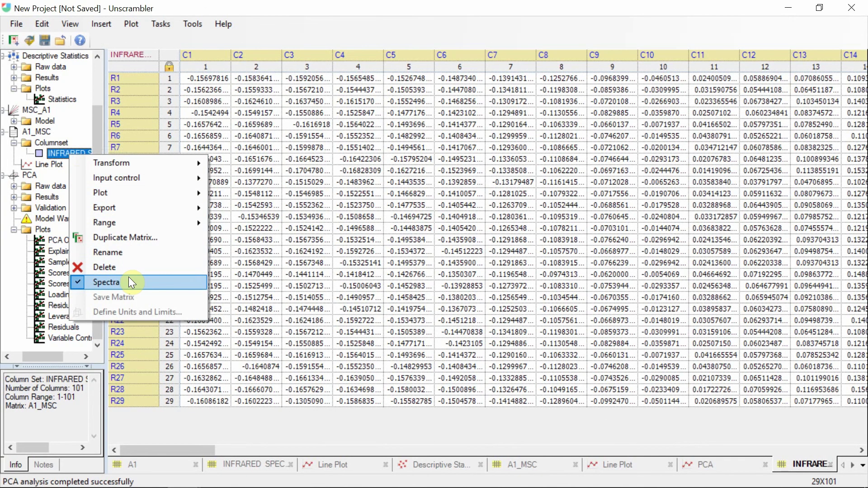
{"action": "left_click", "coordinate": [29, 174]}
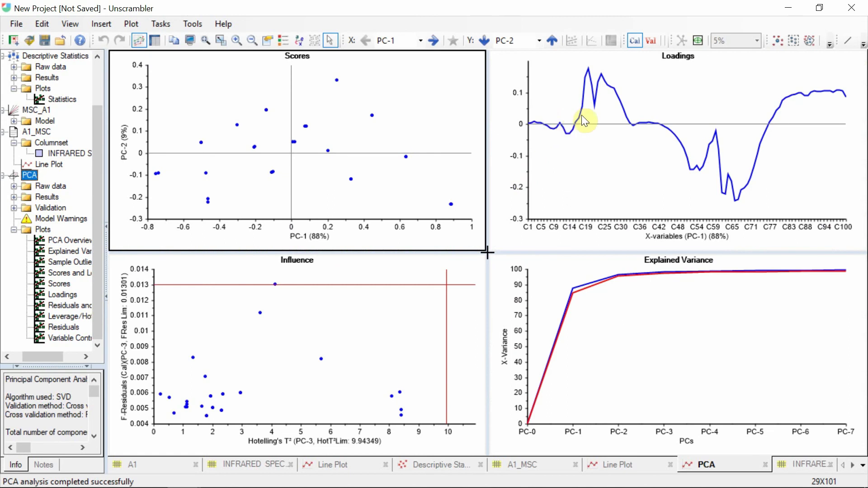